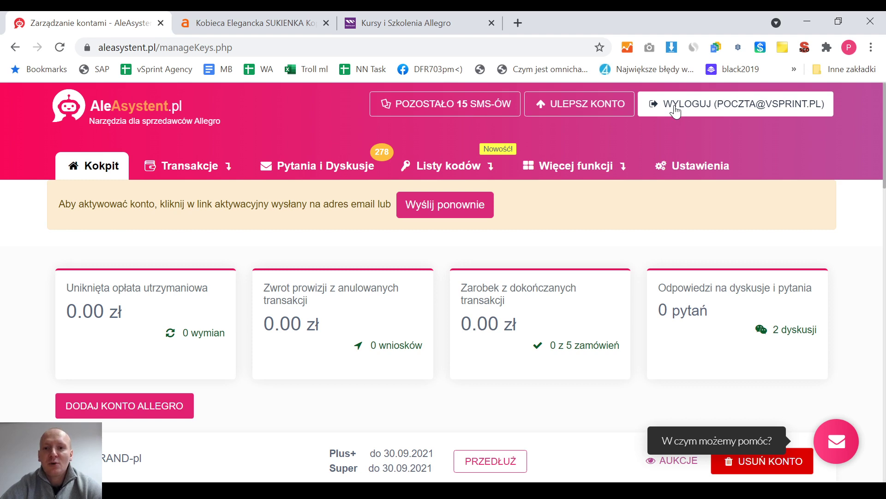
# Step: Open the Edytor zestawów function and expand the Propozycje zestawów list of suggested sets
pyautogui.click(573, 165)
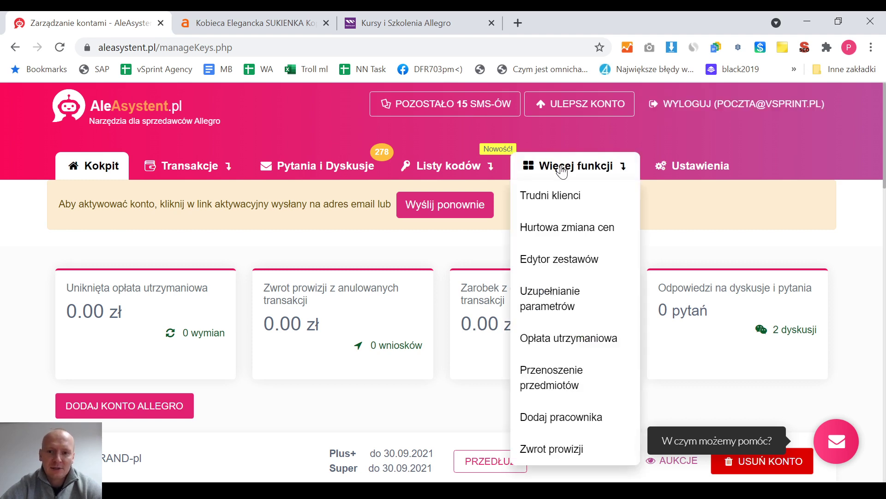
pyautogui.click(552, 258)
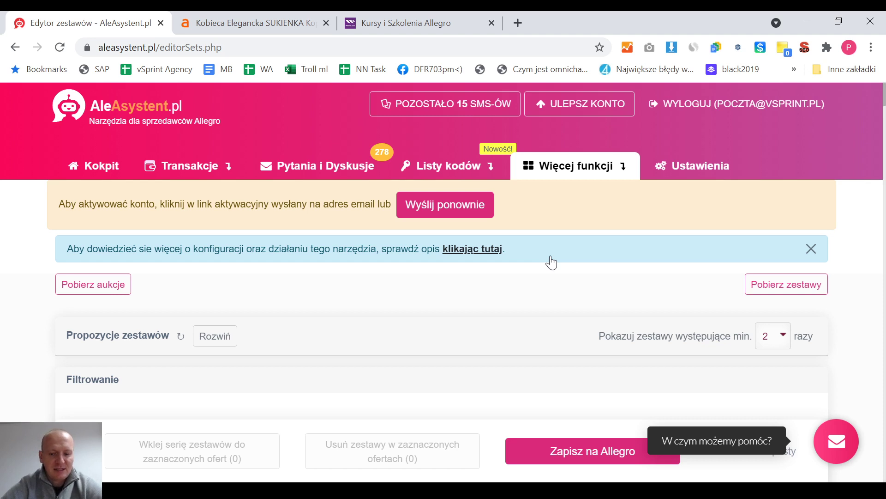
pyautogui.scroll(-4, 552, 262)
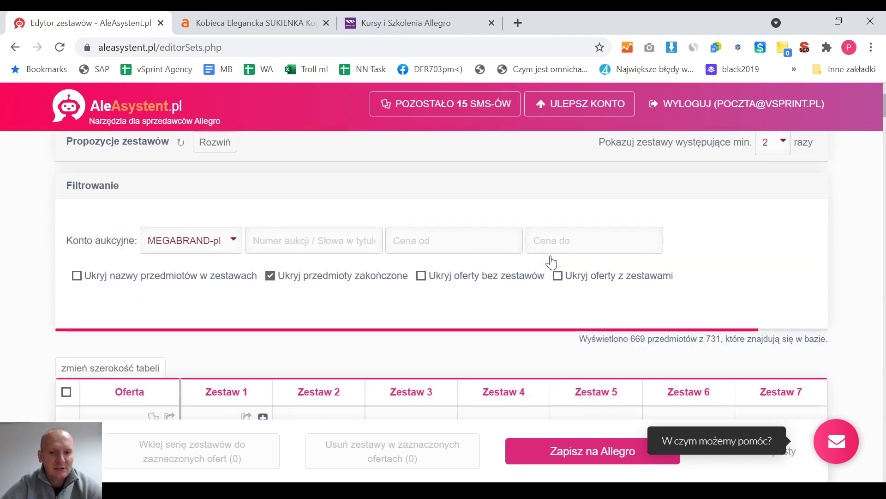
pyautogui.scroll(3, 552, 262)
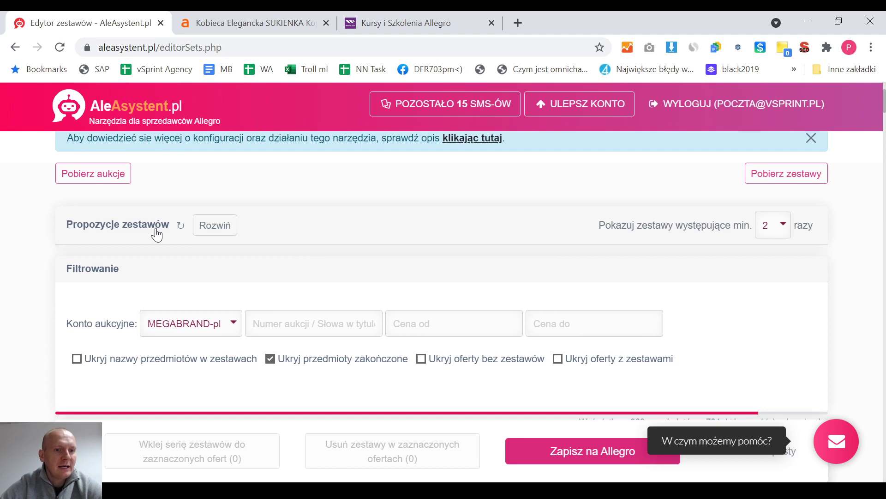
pyautogui.click(218, 229)
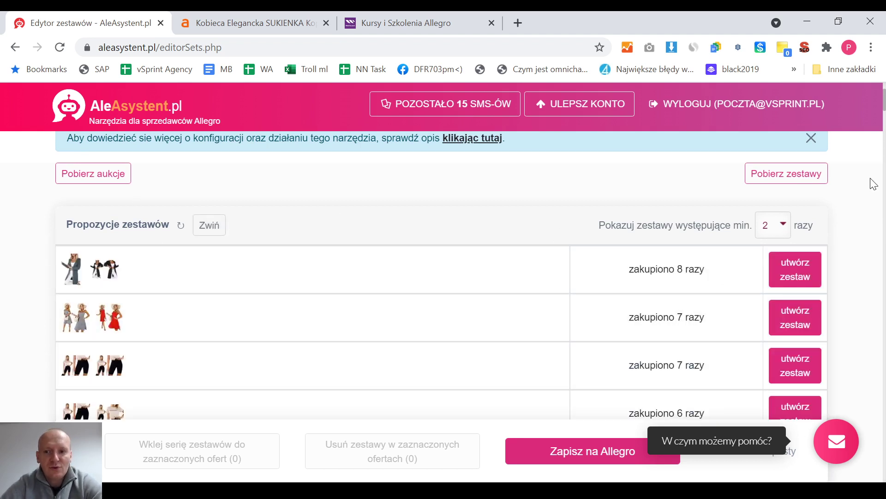
pyautogui.scroll(-1, 874, 183)
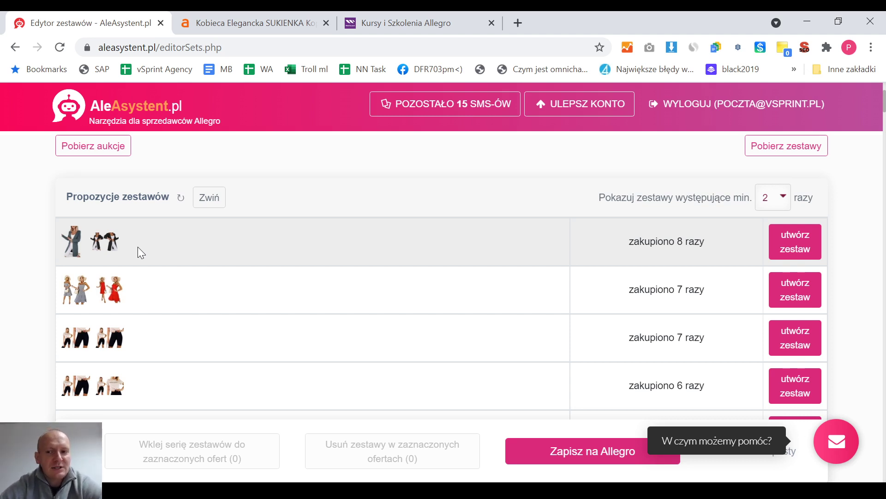
# Step: Create the suggested set of two KARDIGAN sweaters, shown on both offers, and submit the sets for saving to Allegro
pyautogui.click(794, 242)
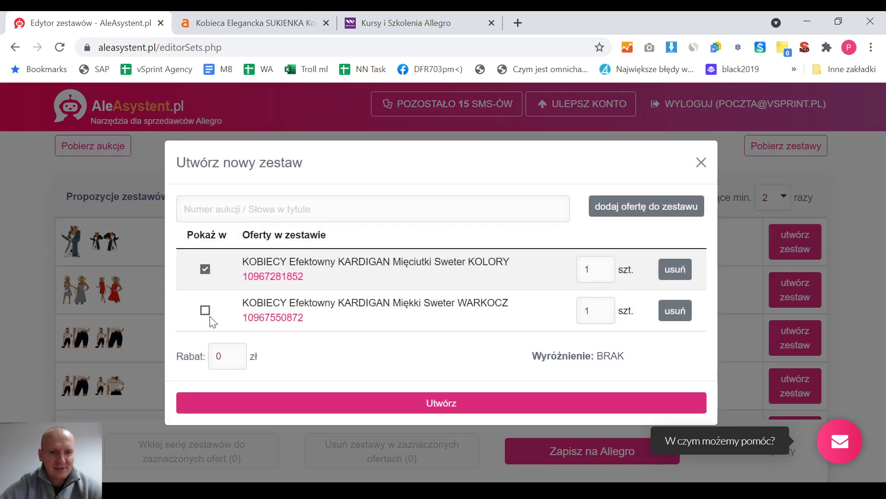
pyautogui.click(205, 310)
pyautogui.click(291, 404)
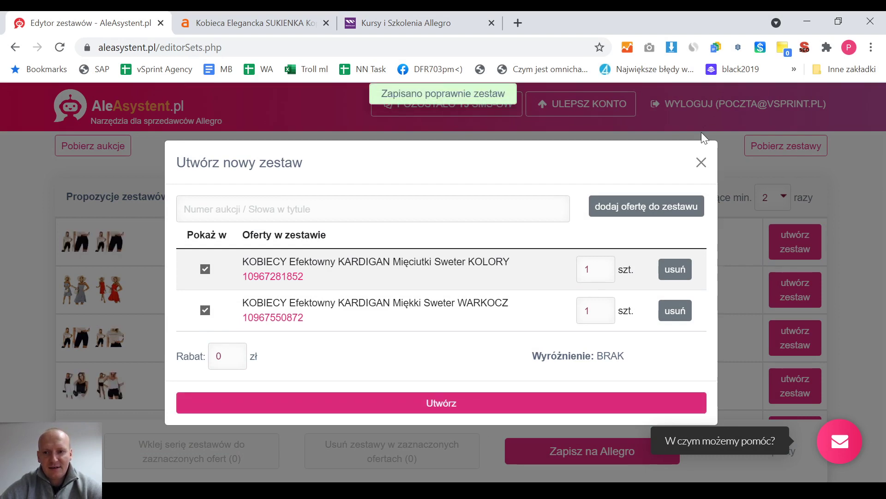
pyautogui.click(700, 163)
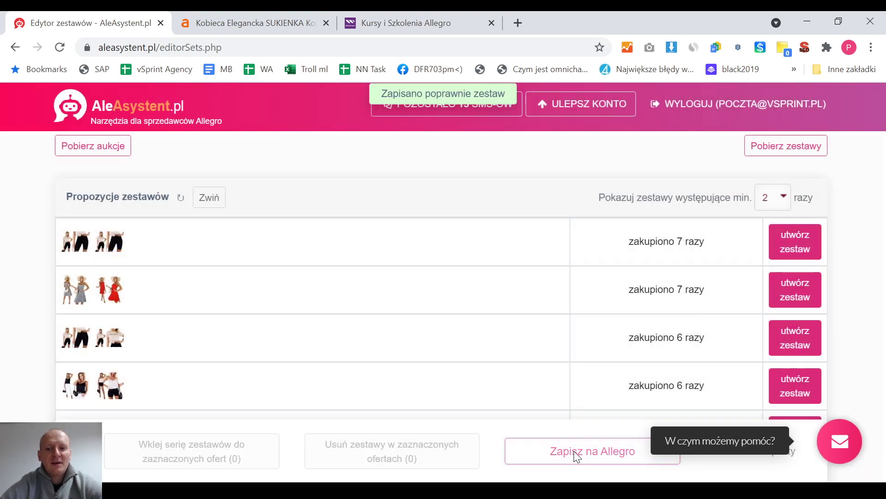
pyautogui.click(574, 451)
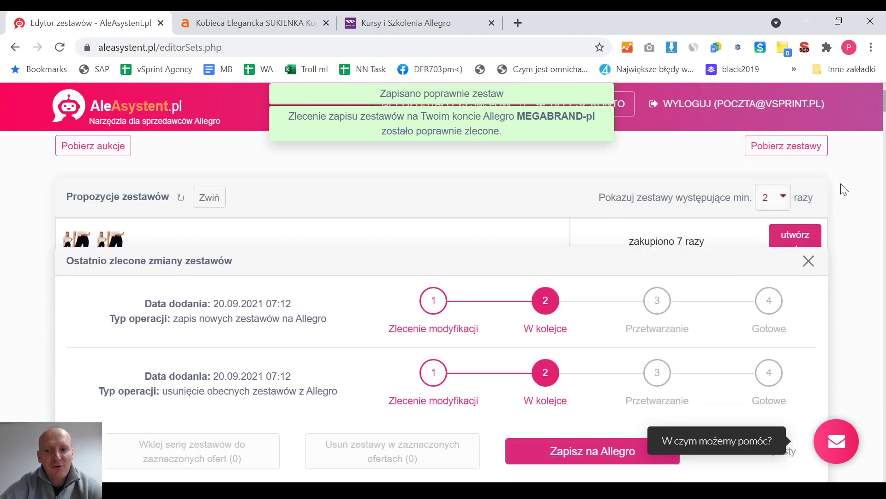
pyautogui.click(808, 263)
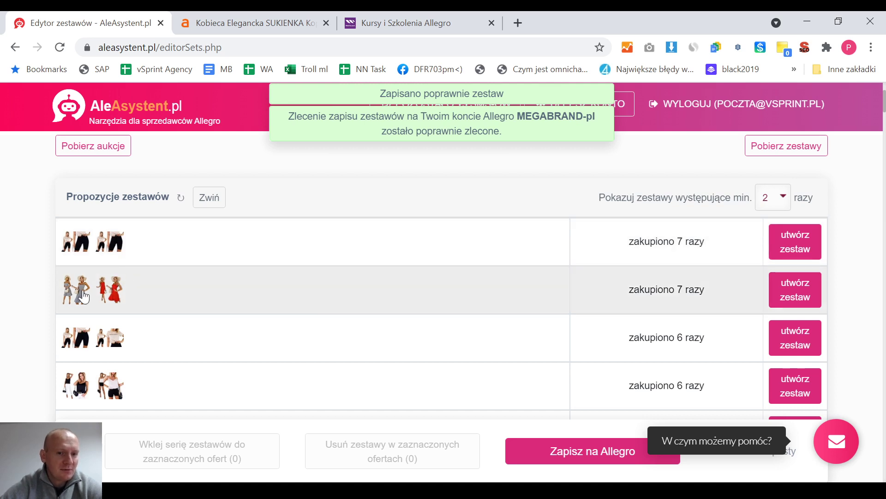
# Step: Open the checked dress's offer page in a new tab and create the suggested two-dress TRAPEZOWA FALBANA set, shown on both offers
pyautogui.click(84, 296)
pyautogui.click(88, 15)
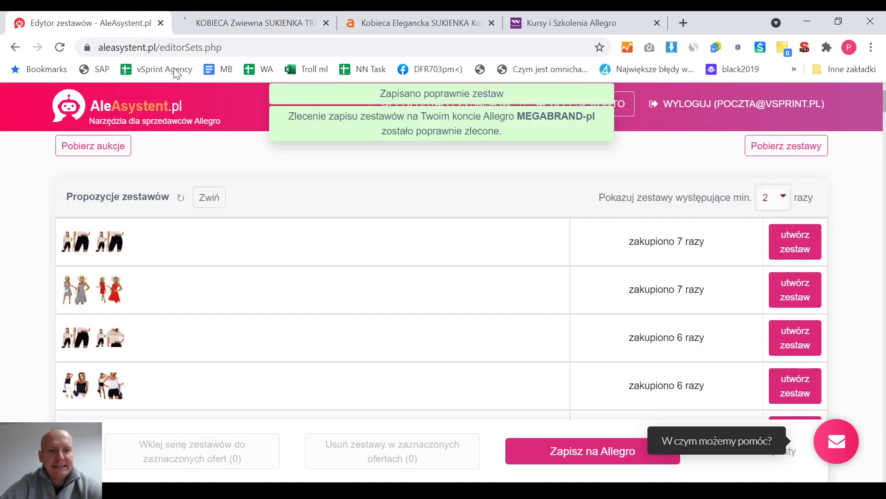
pyautogui.click(786, 293)
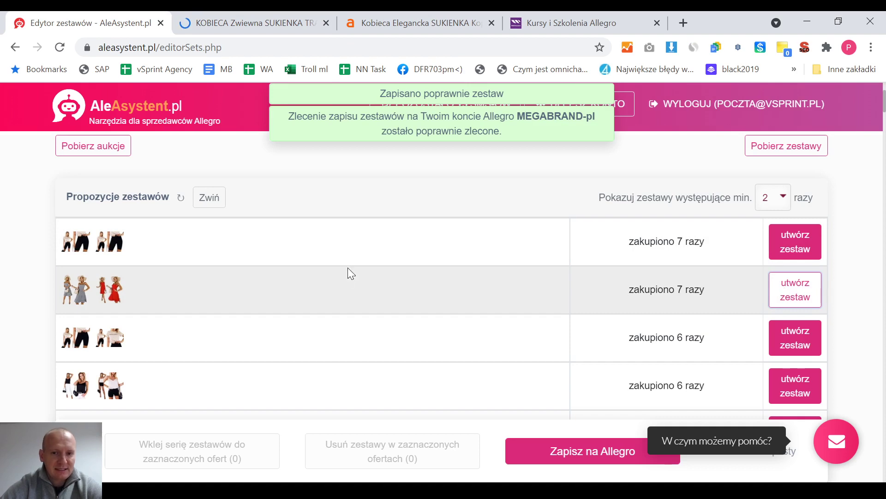
pyautogui.click(203, 310)
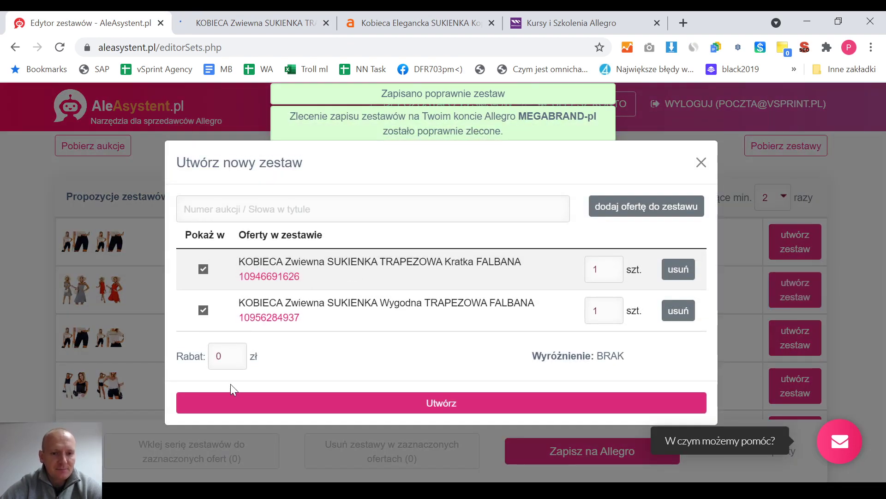
pyautogui.moveTo(609, 436); pyautogui.dragTo(669, 194)
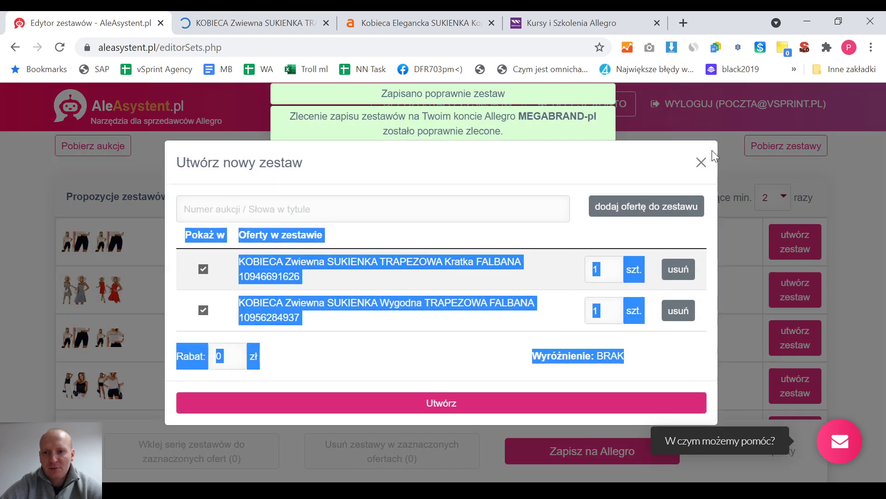
pyautogui.click(701, 162)
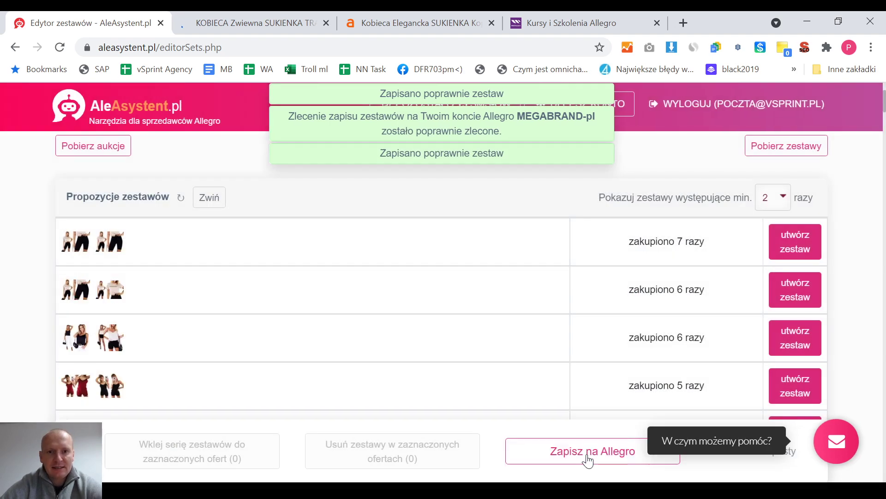
# Step: Try to submit the new dress set for saving to Allegro and dismiss the list of recent set changes
pyautogui.click(587, 454)
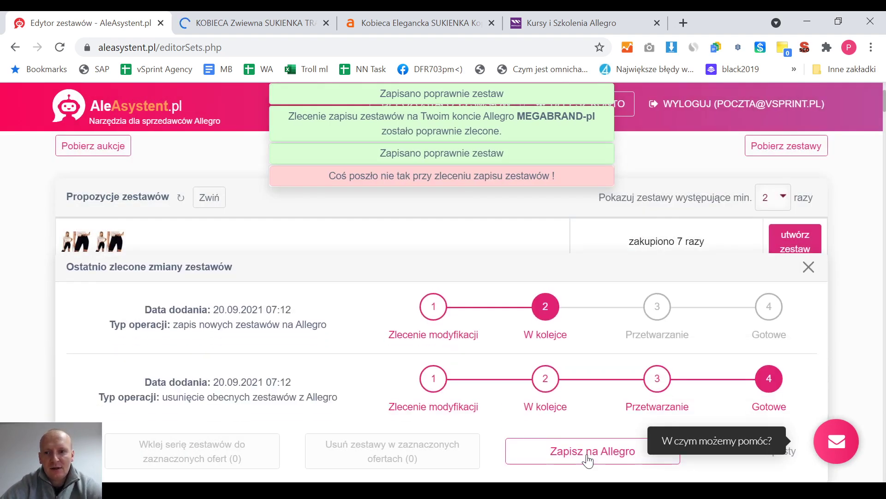
pyautogui.click(808, 267)
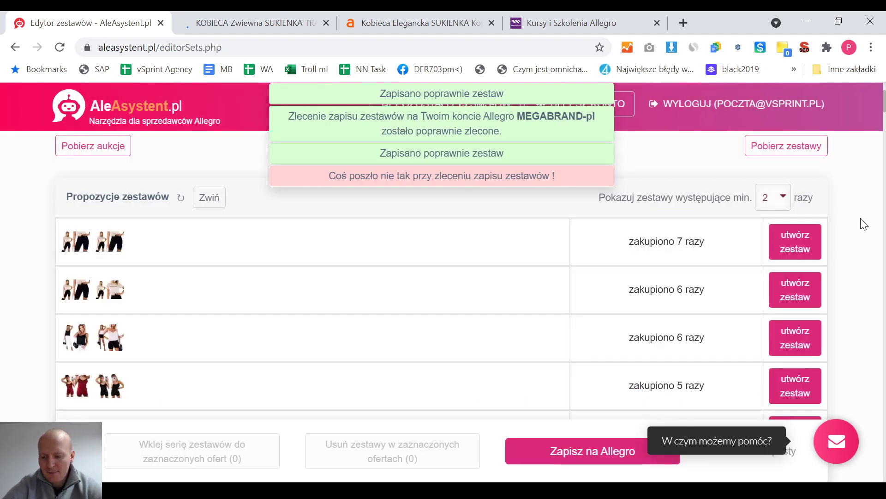
# Step: Look through the remaining set suggestions and the table of offers and their sets down to the page's end
pyautogui.scroll(-8, 861, 218)
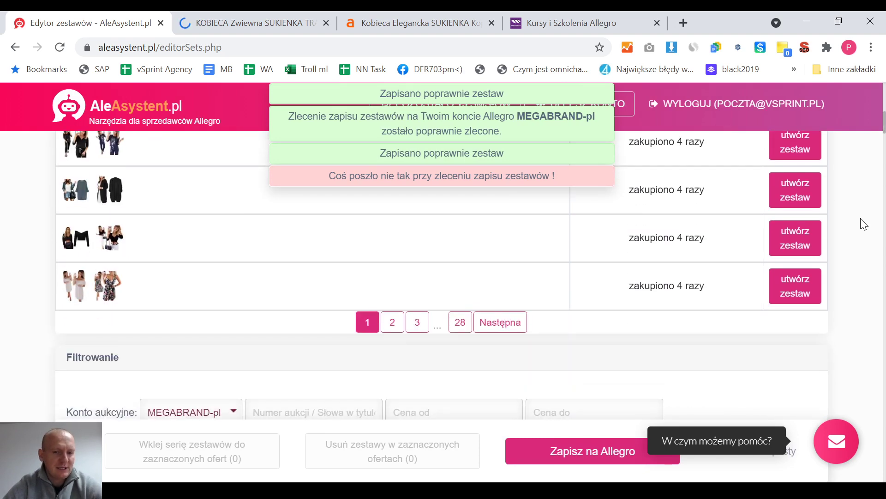
pyautogui.scroll(-6, 863, 225)
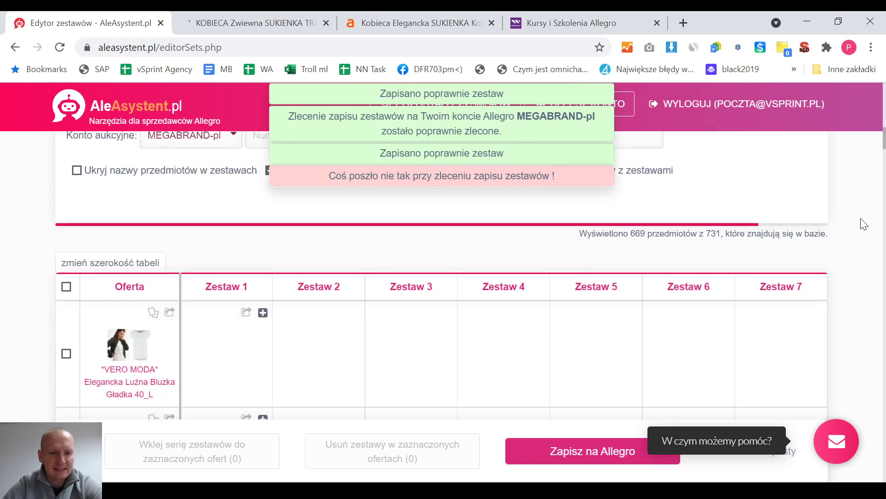
pyautogui.scroll(6, 863, 224)
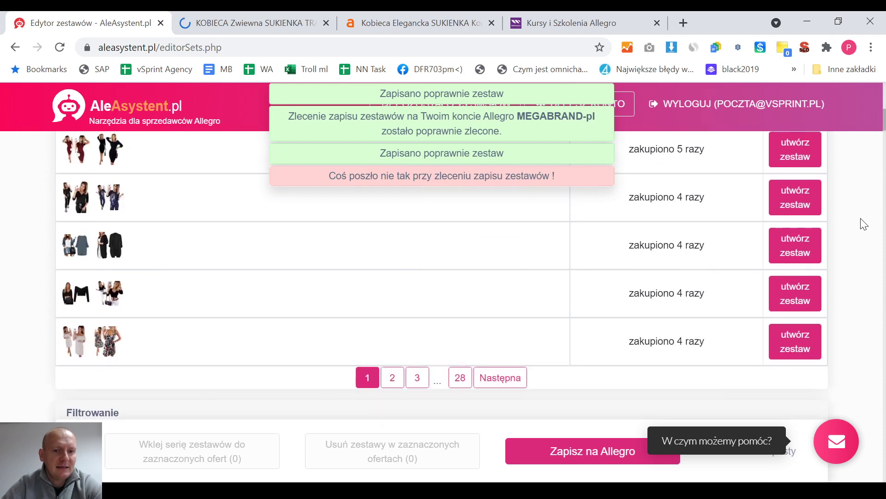
pyautogui.scroll(-15, 863, 224)
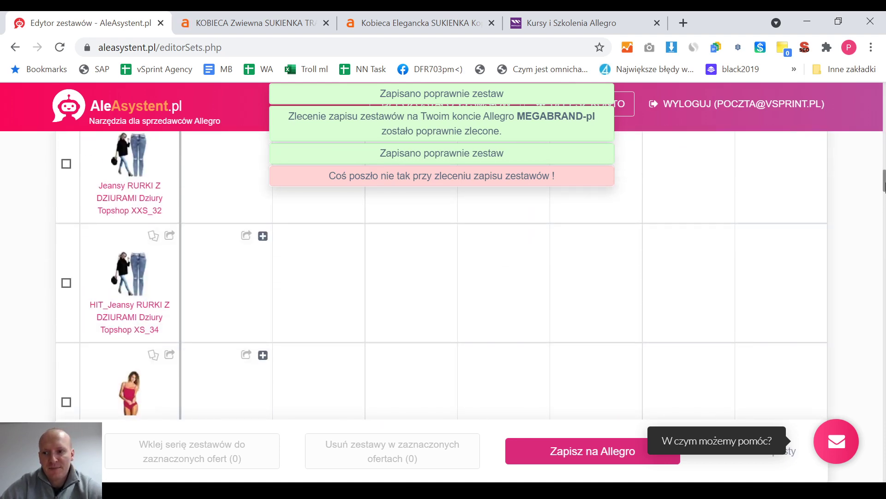
pyautogui.moveTo(884, 183); pyautogui.dragTo(884, 457)
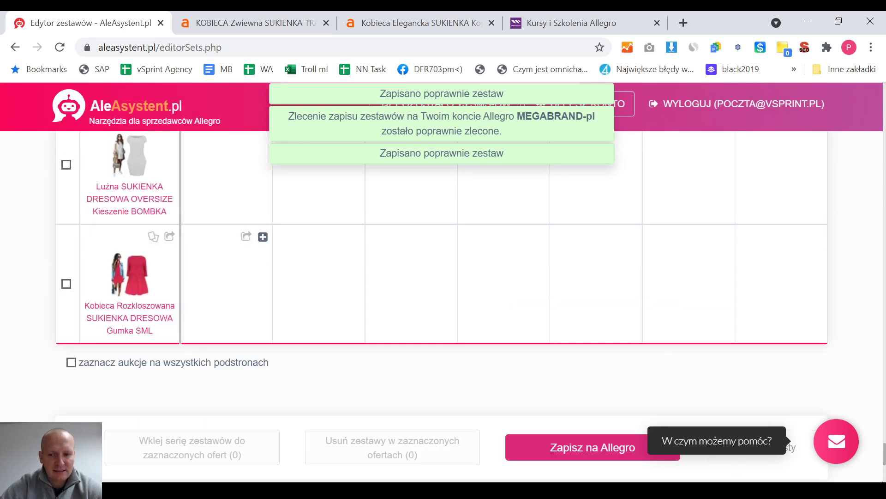
pyautogui.moveTo(884, 454); pyautogui.dragTo(884, 471)
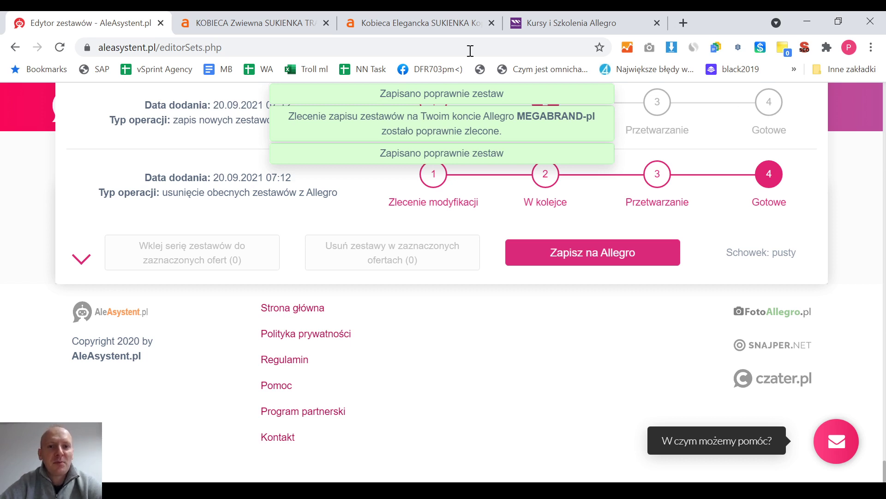
# Step: Reload the KOBIECA Zwiewna SUKIENKA TRAPEZOWA Kratka FALBANA offer on Allegro and check it for a set section
pyautogui.click(248, 21)
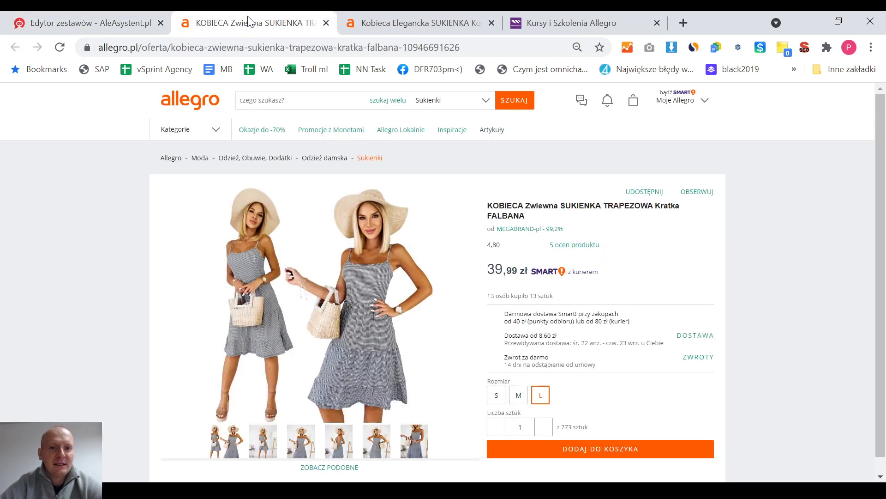
pyautogui.click(60, 47)
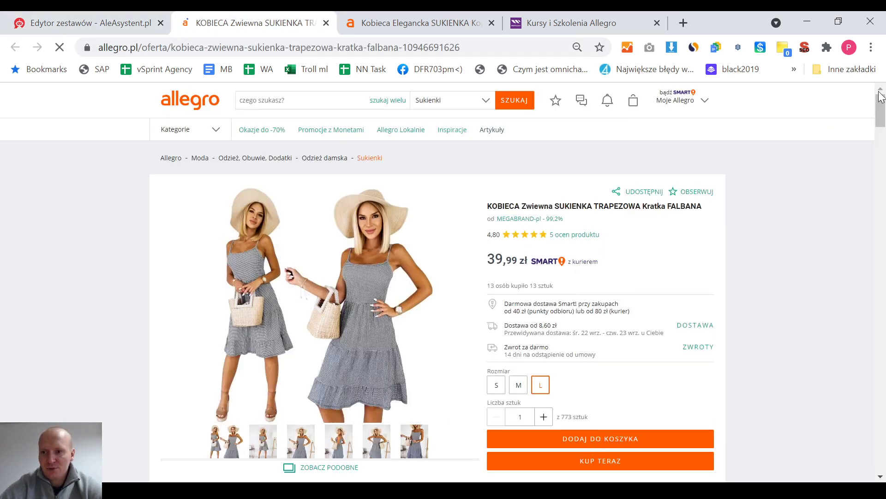
pyautogui.moveTo(881, 117); pyautogui.dragTo(882, 164)
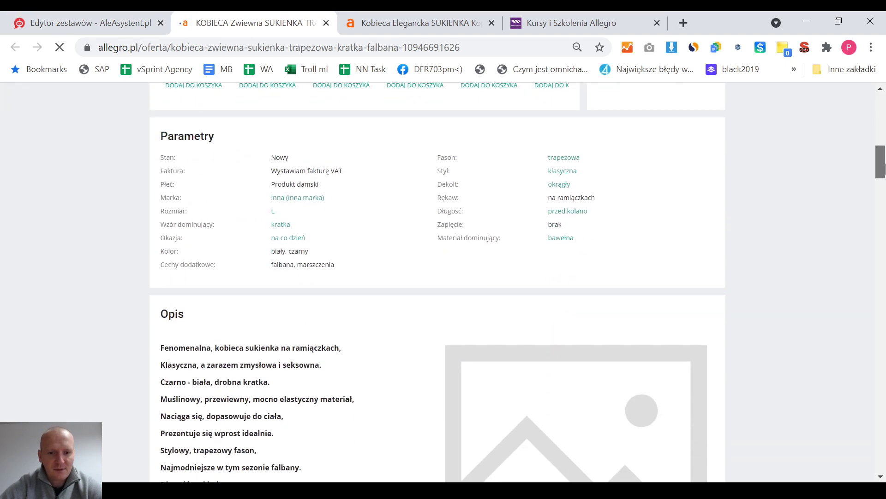
# Step: Reload the Kobieca Elegancka SUKIENKA Kopertowy Dekolt KOLORY offer and view its Kup w zestawie section
pyautogui.click(423, 29)
pyautogui.click(60, 47)
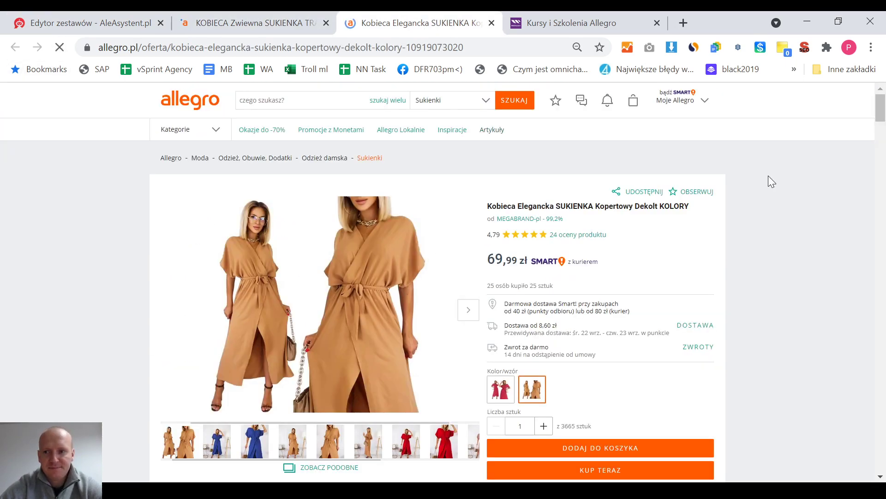
pyautogui.moveTo(882, 121); pyautogui.dragTo(882, 152)
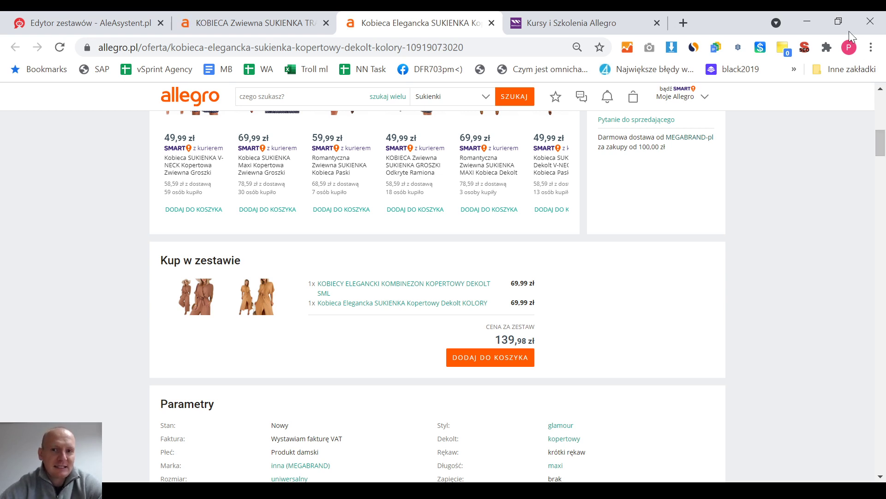
# Step: Switch to the Kursy i Szkolenia Allegro catalogue and browse the offered courses up to the category filters
pyautogui.click(602, 30)
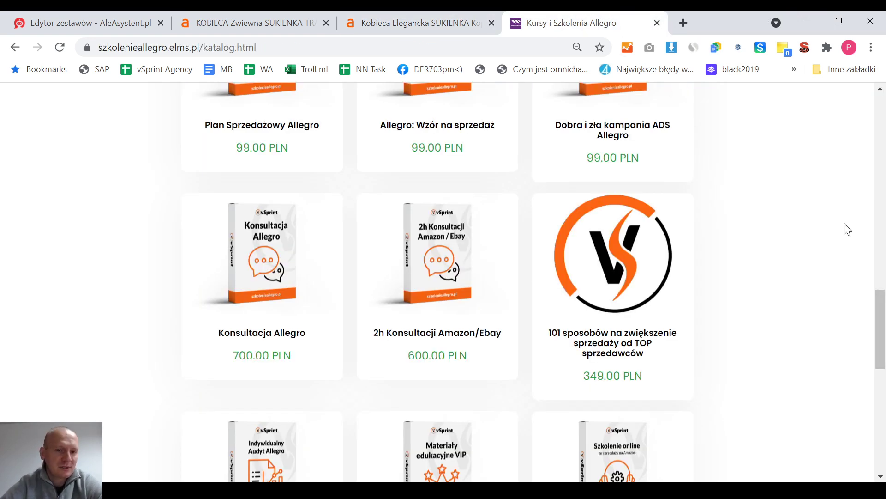
pyautogui.scroll(4, 847, 229)
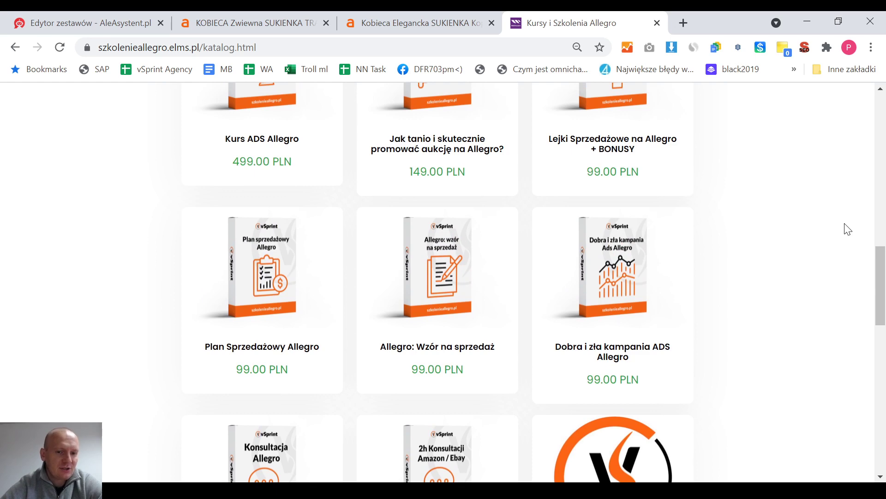
pyautogui.scroll(1, 848, 229)
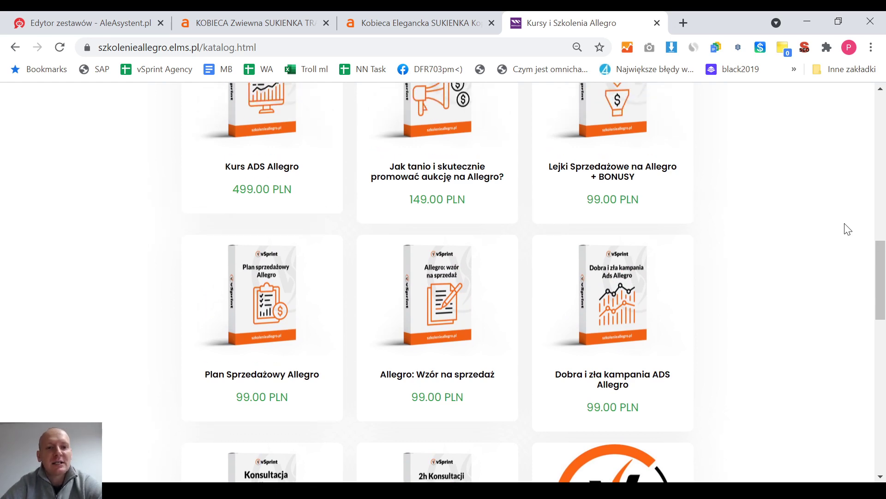
pyautogui.scroll(9, 847, 229)
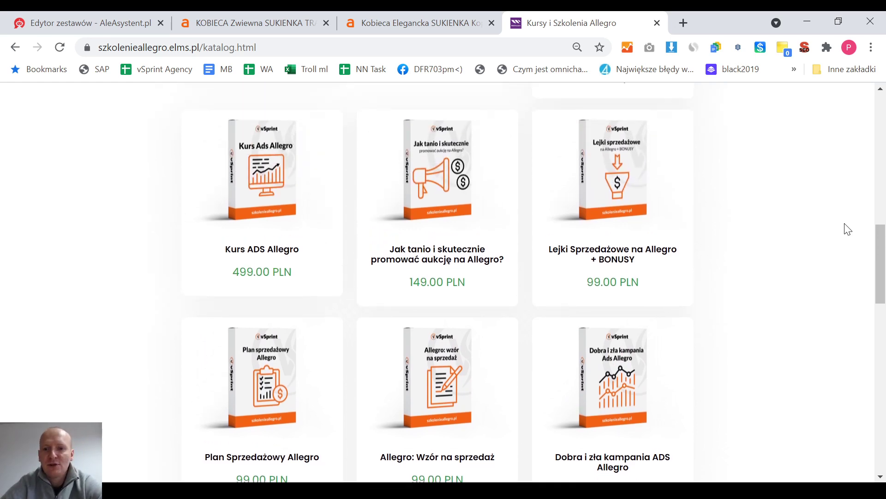
pyautogui.scroll(9, 847, 230)
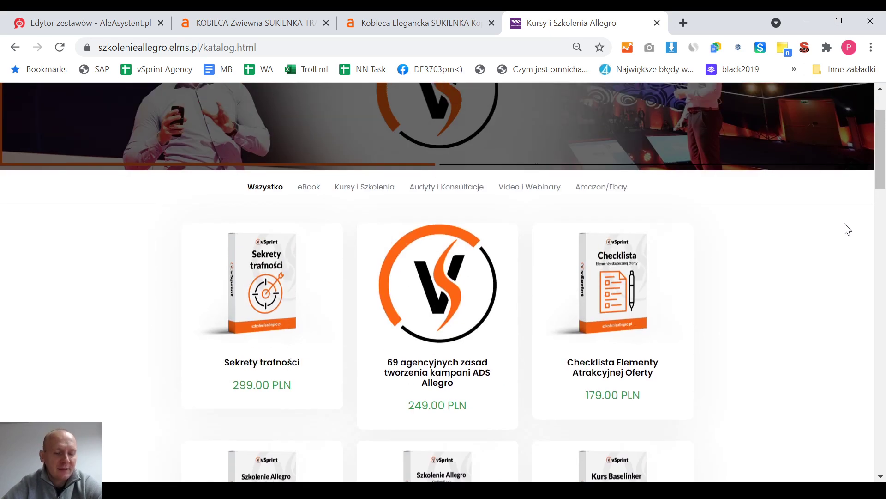